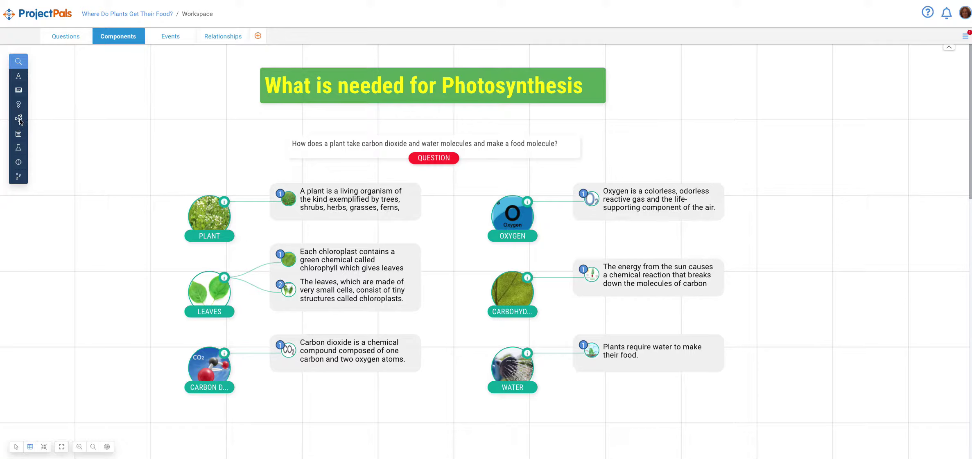
Start a new component named Sun and open a new browser tab to find its picture
left_click(18, 120)
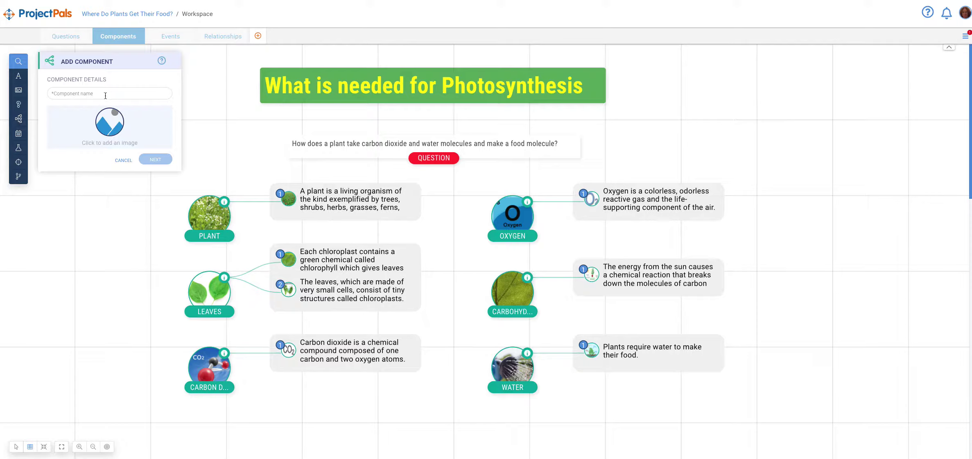
left_click(65, 93)
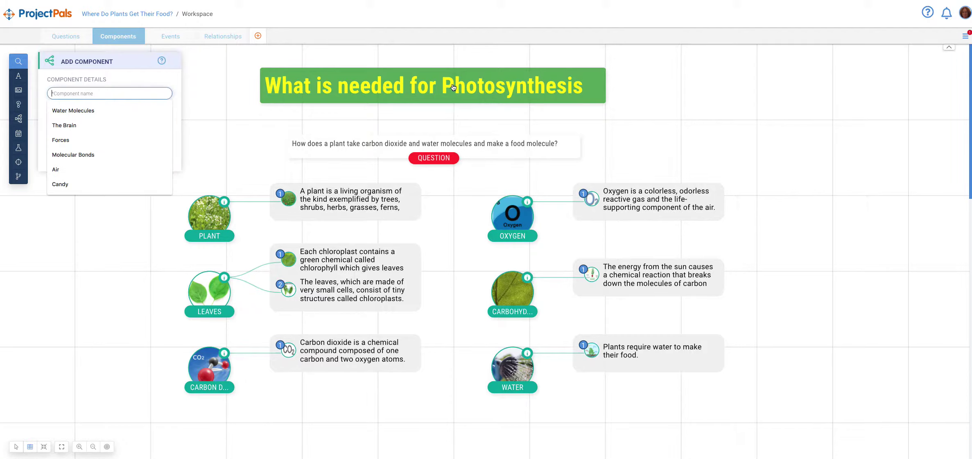
type("Sun")
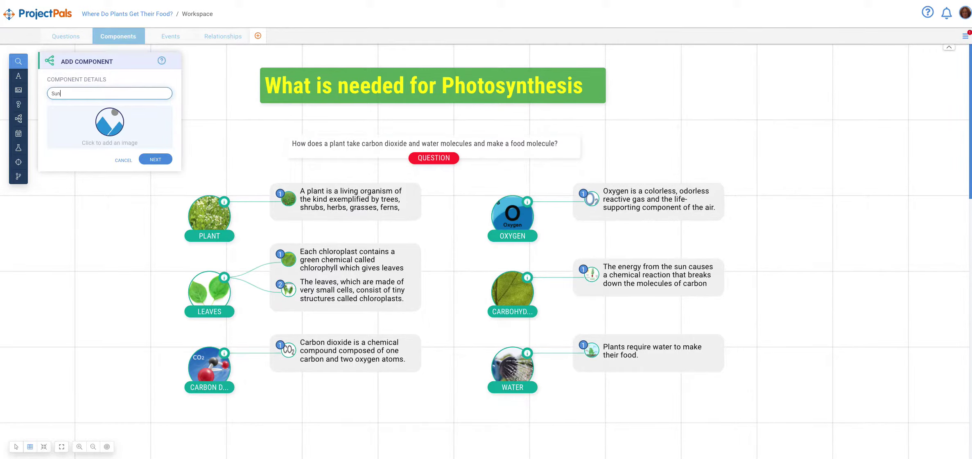
key("super+t")
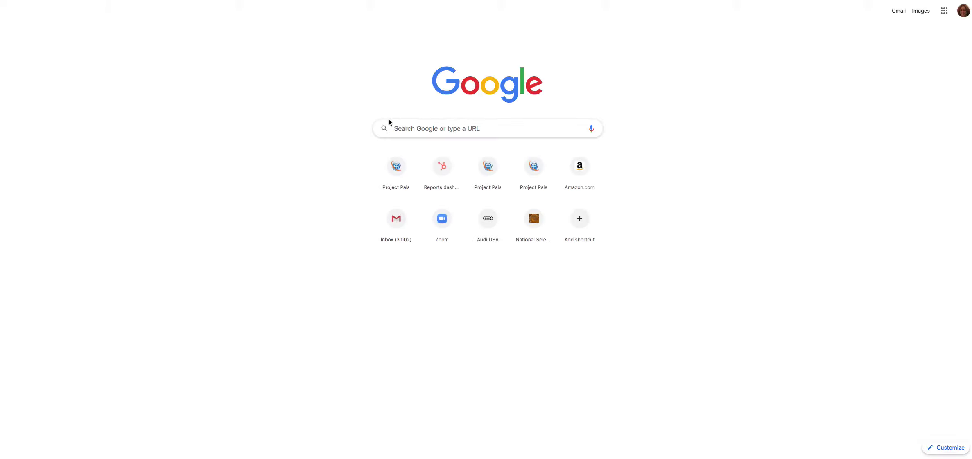
Search Google Images for 'sun'
left_click(393, 126)
type("sun")
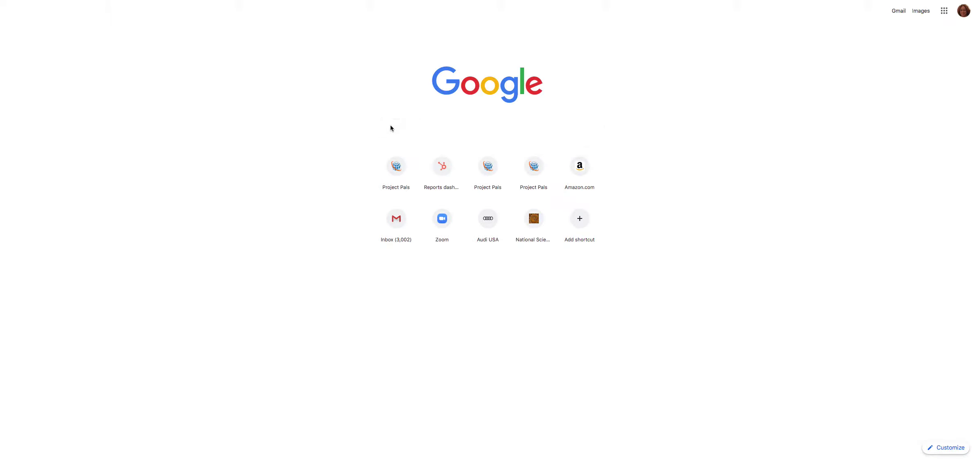
key("Return")
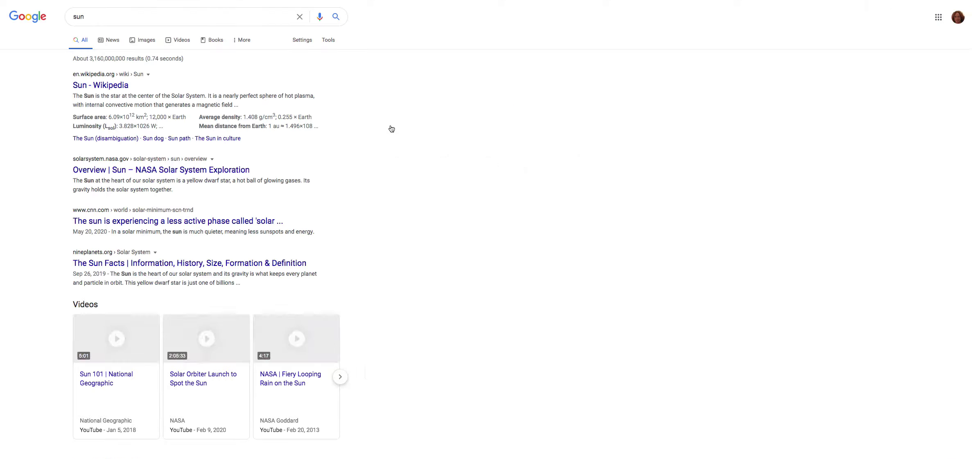
left_click(139, 41)
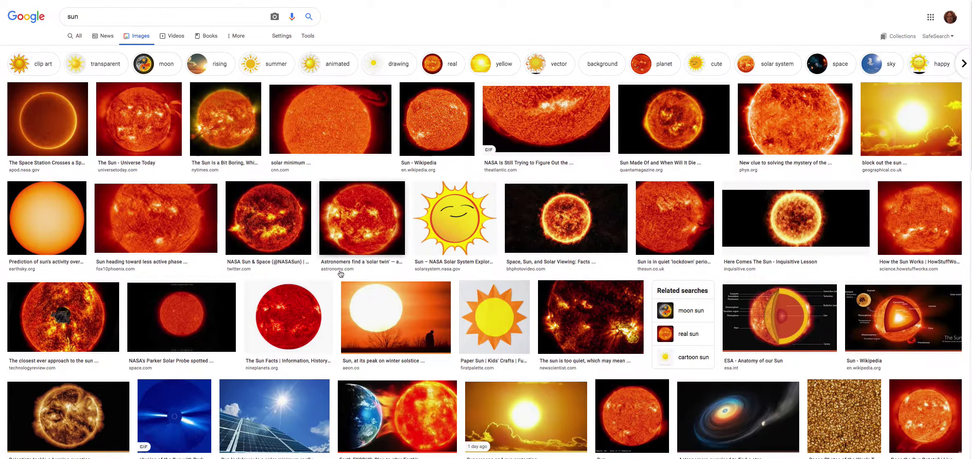
Copy the Paper Sun picture's image address and return to the ProjectPals tab
left_click(491, 327)
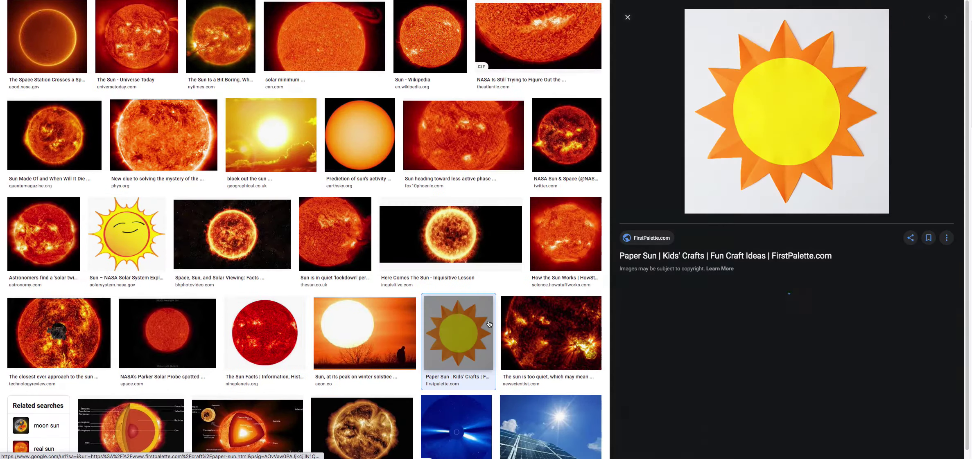
right_click(778, 110)
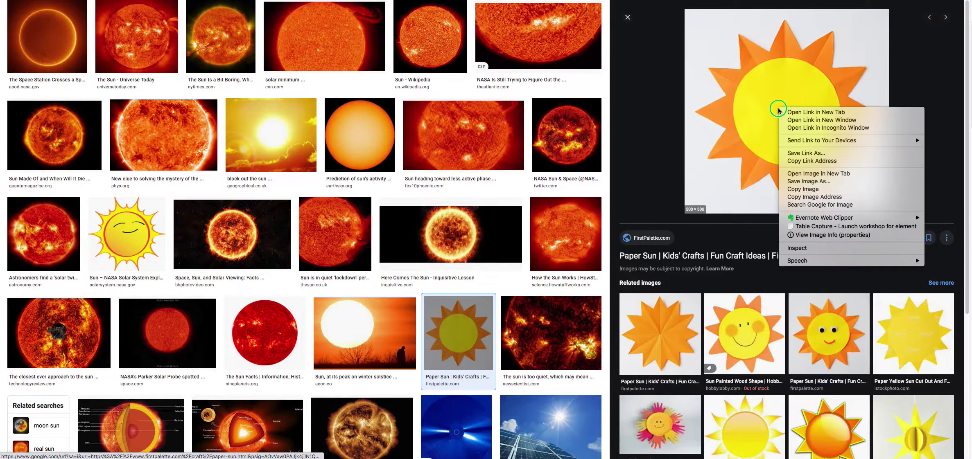
left_click(833, 197)
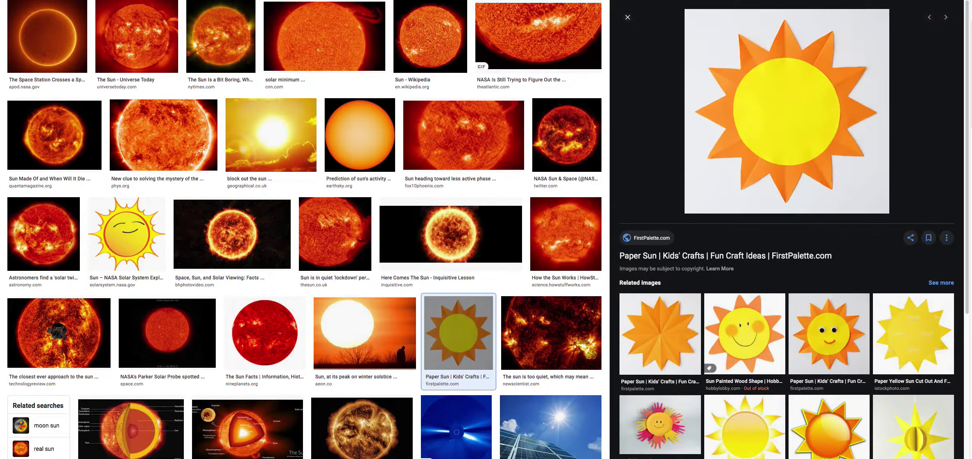
key("ctrl+Tab")
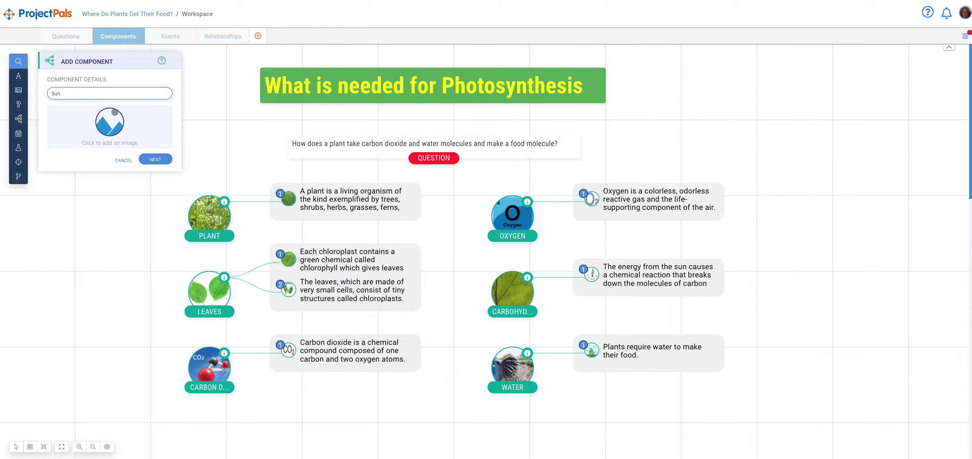
Set the Sun component's image from the pasted paper sun URL and continue to Add Items
left_click(108, 124)
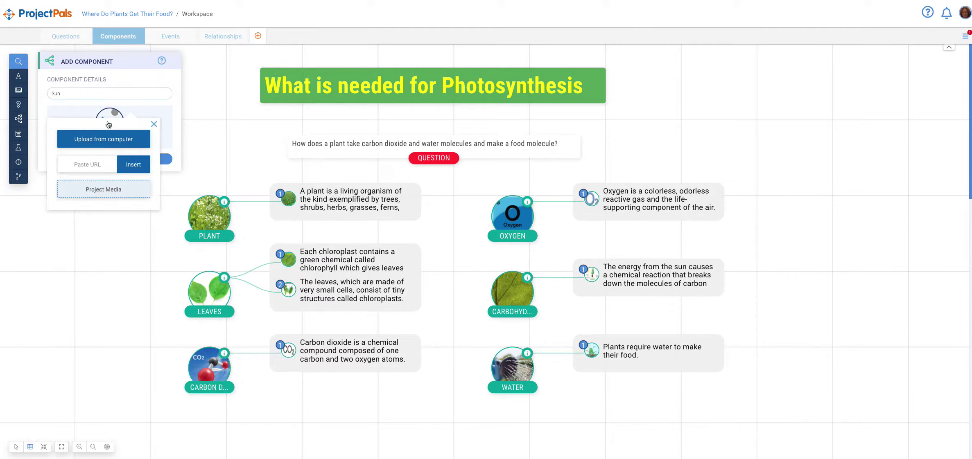
left_click(65, 163)
key("ctrl+v")
left_click(130, 165)
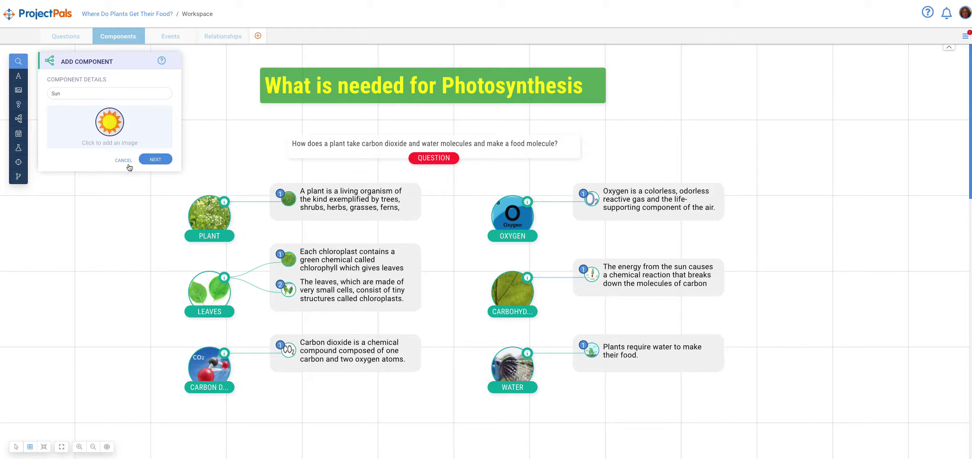
left_click(166, 159)
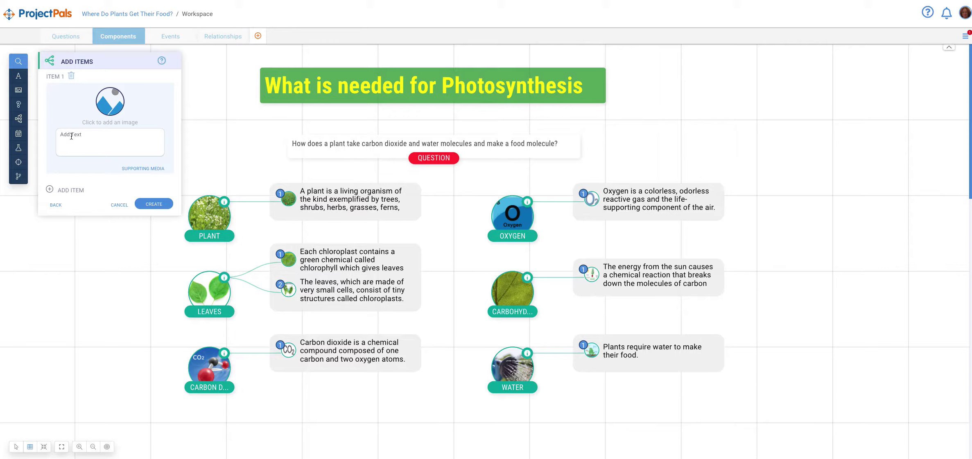
Give Item 1 the text 'During photosynthesis, plants trap light energy with their leaves' and add a second item
left_click(63, 130)
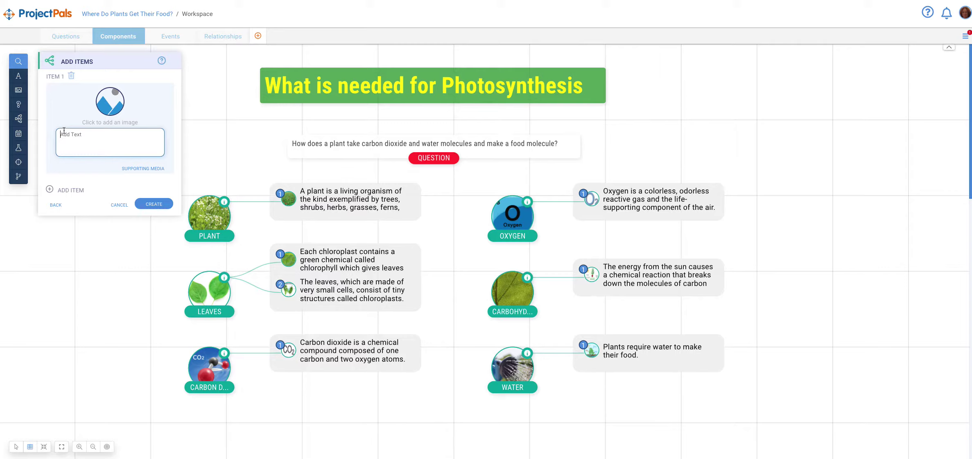
type("During phtoo")
key("BackSpace")
type("otosynthesis, plants trap light")
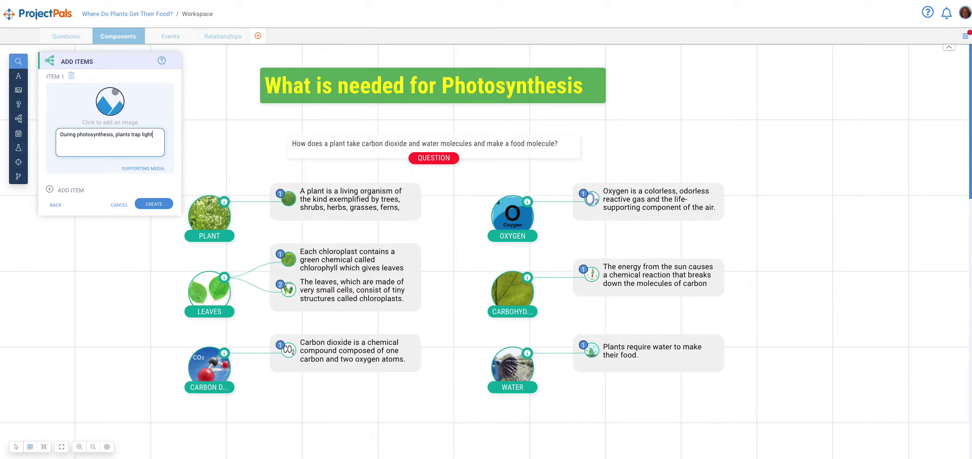
type(" energy with their leaves")
left_click(71, 191)
Give Item 2 text on plants using the sun's energy to turn water and carbon dioxide into glucose
left_click(61, 246)
type("Plants")
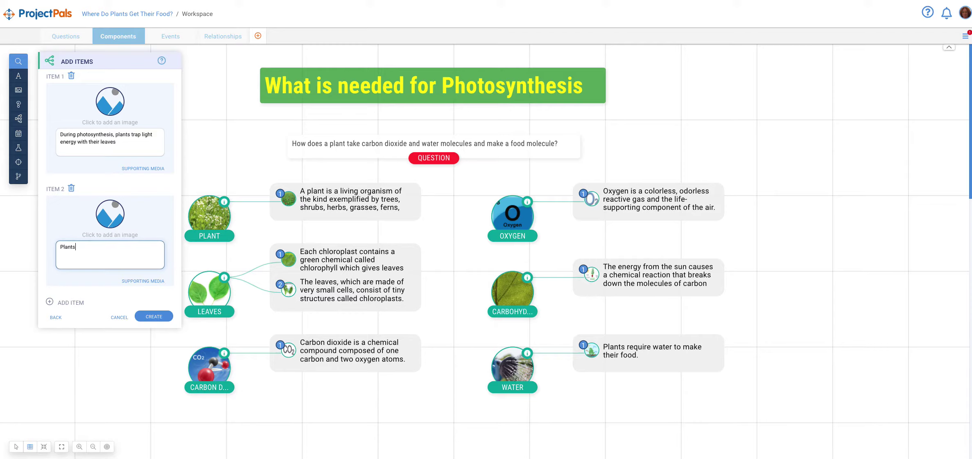
type("the energy of the sun to change water and carbon diox")
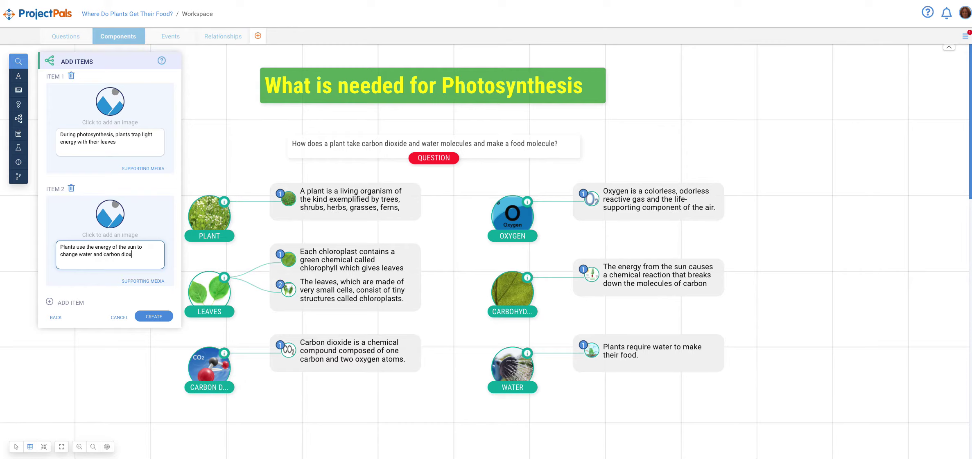
type("ide into a sugar called glucose")
left_click(140, 282)
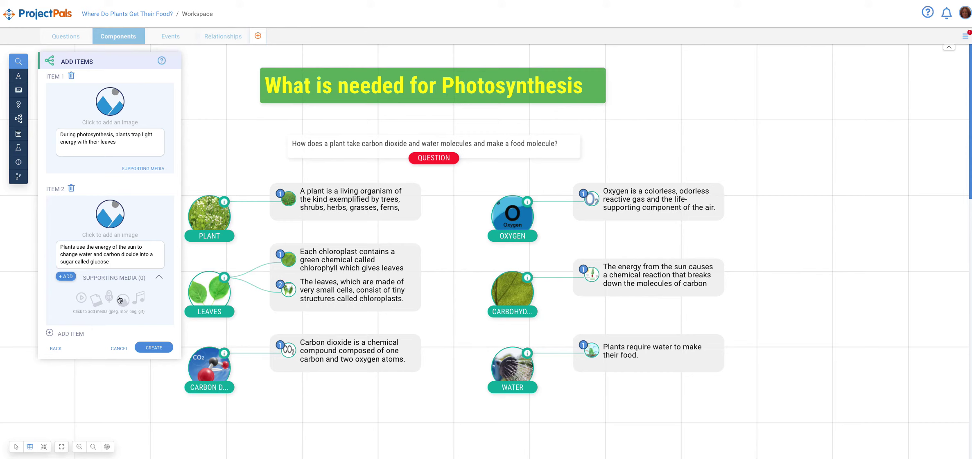
Create the SUN component and drag it to the canvas's far left, level with PLANT
left_click(147, 347)
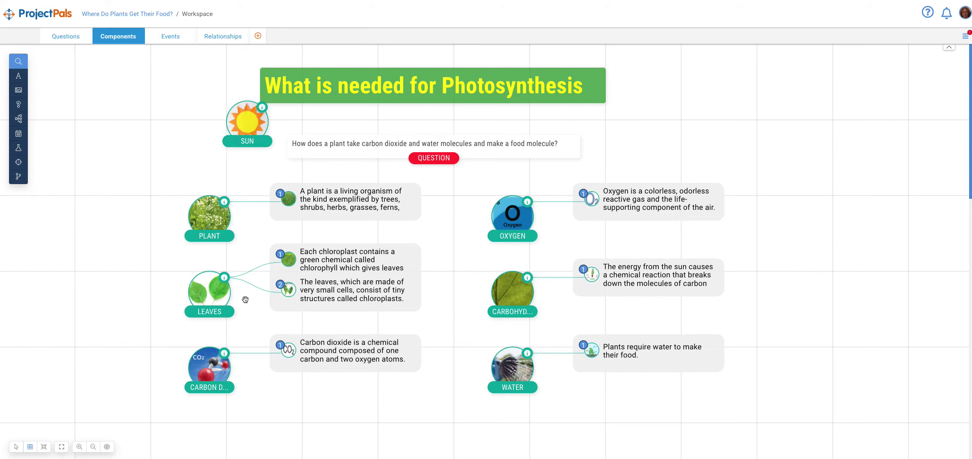
left_click_drag(247, 123, 79, 211)
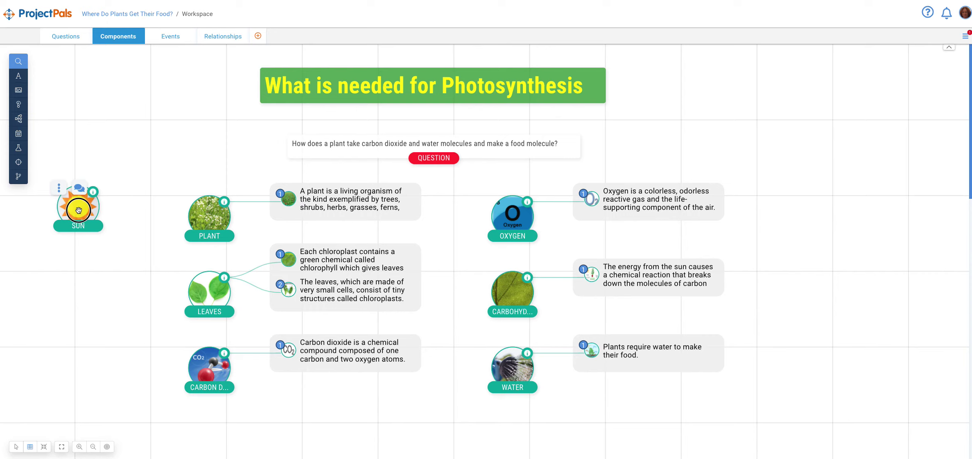